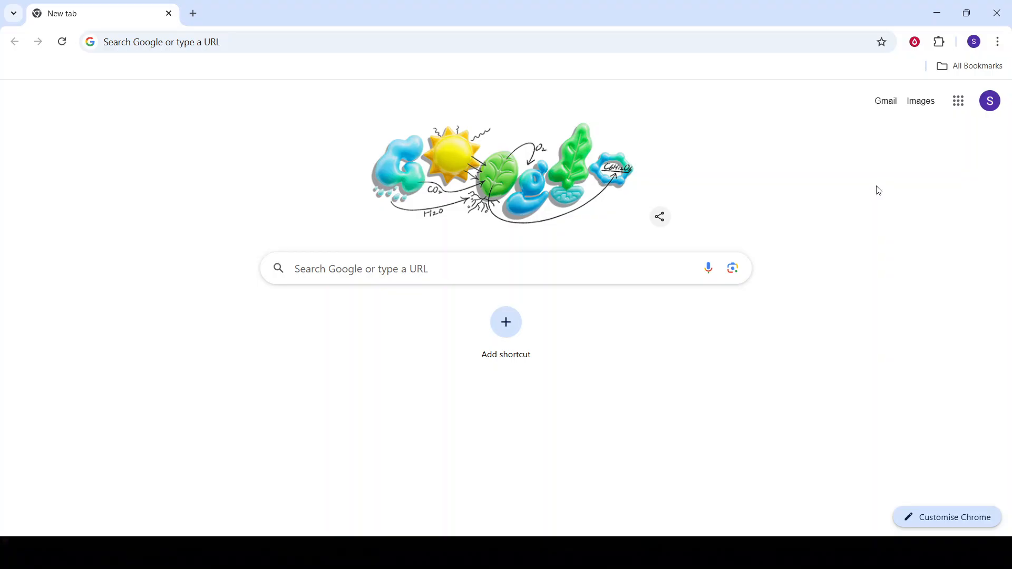
Go to Gmail and show the Accounts and Import section of the full settings.
left_click(884, 108)
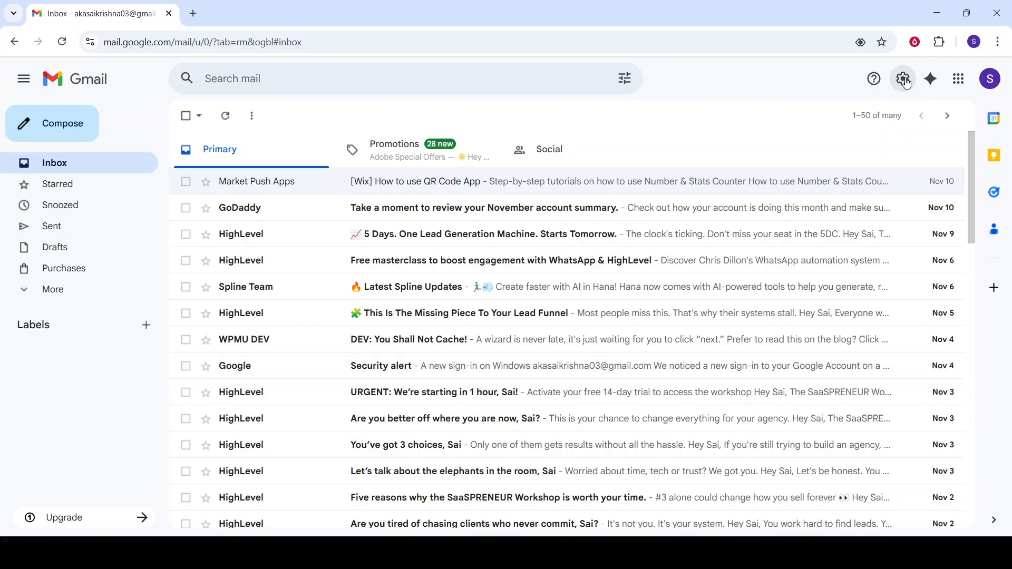
left_click(905, 81)
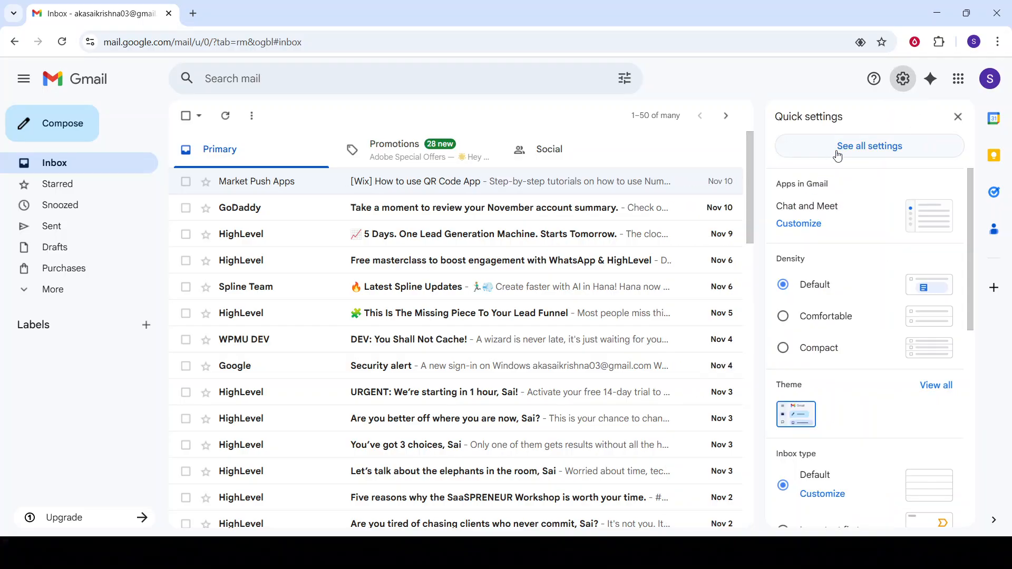
left_click(876, 150)
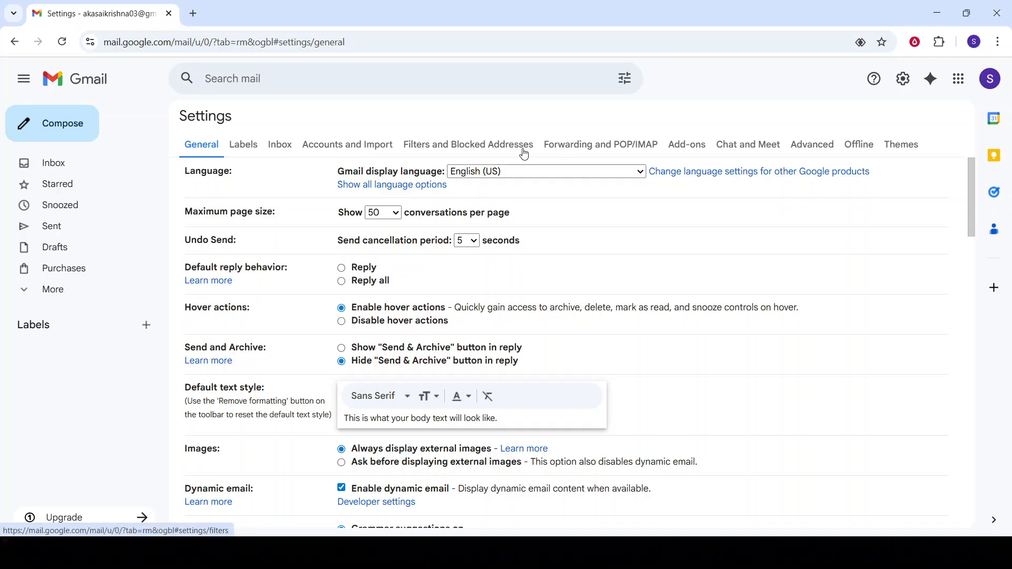
left_click(365, 153)
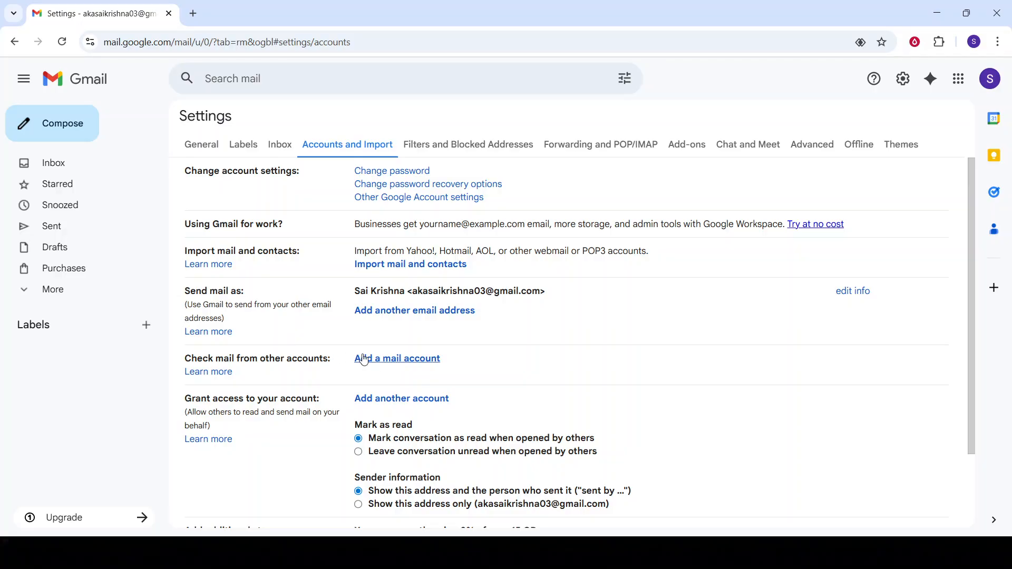
Start adding a mail account under Check mail from other accounts and enter the external account's email address.
left_click(423, 364)
left_click_drag(222, 15, 532, 135)
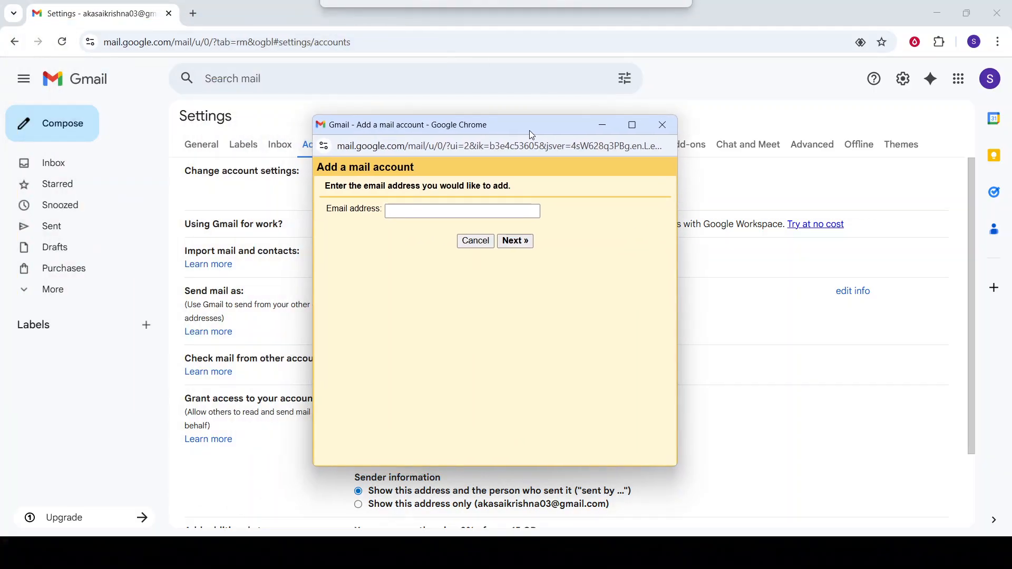
left_click(392, 216)
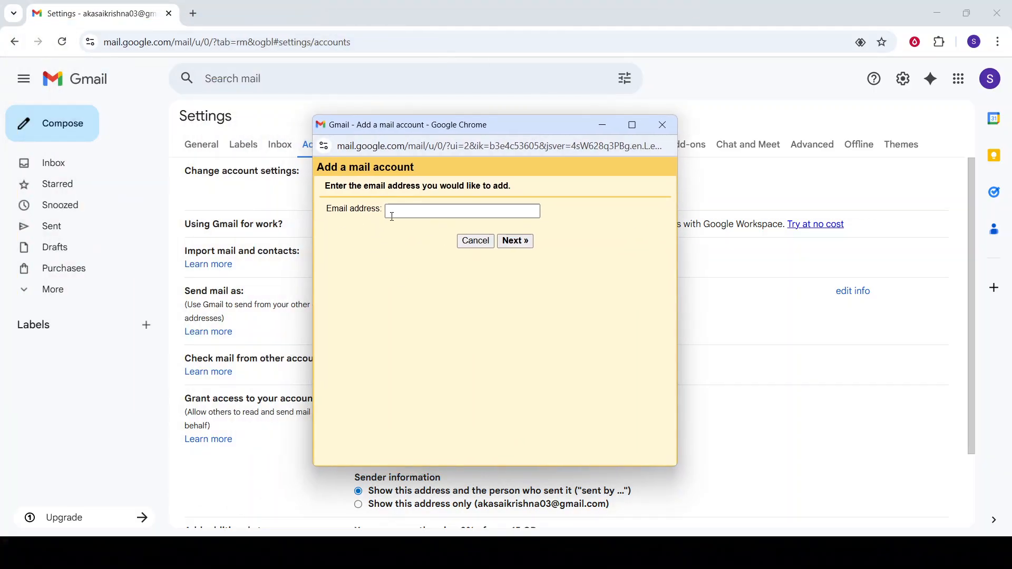
left_click(467, 214)
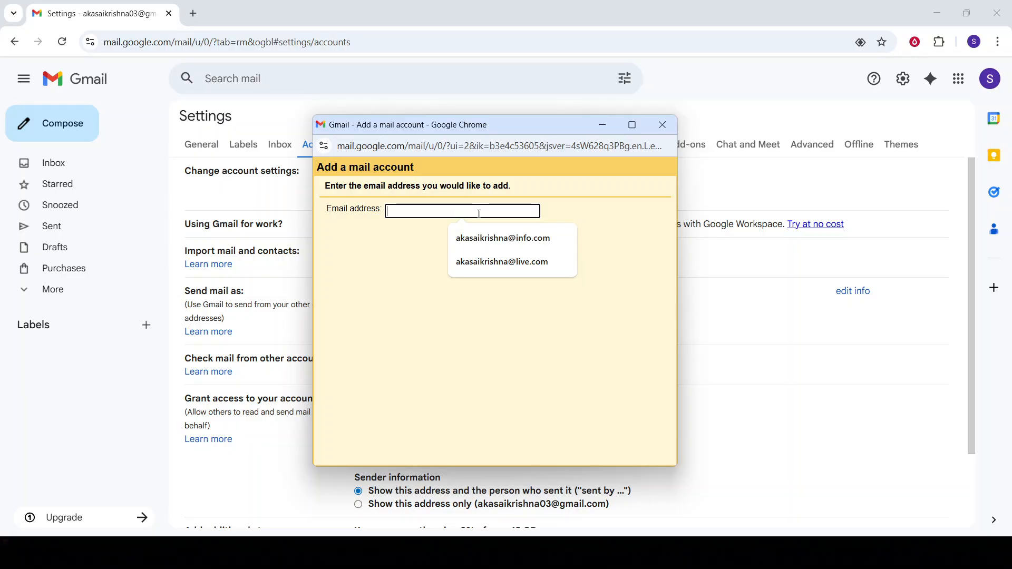
left_click(421, 225)
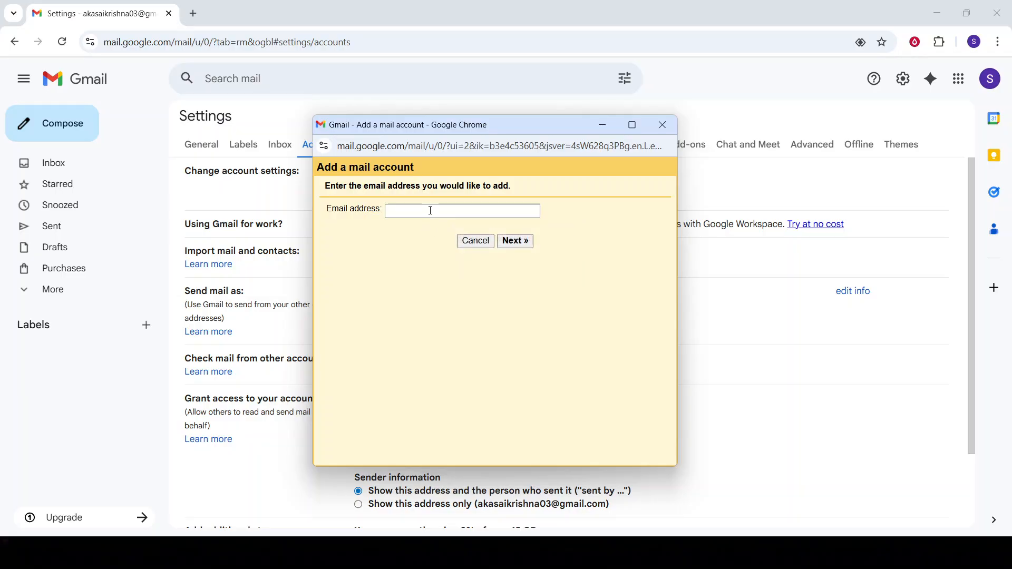
left_click(430, 211)
left_click(501, 262)
Choose to import emails from the other account with POP3 and continue to its mail settings.
left_click(517, 242)
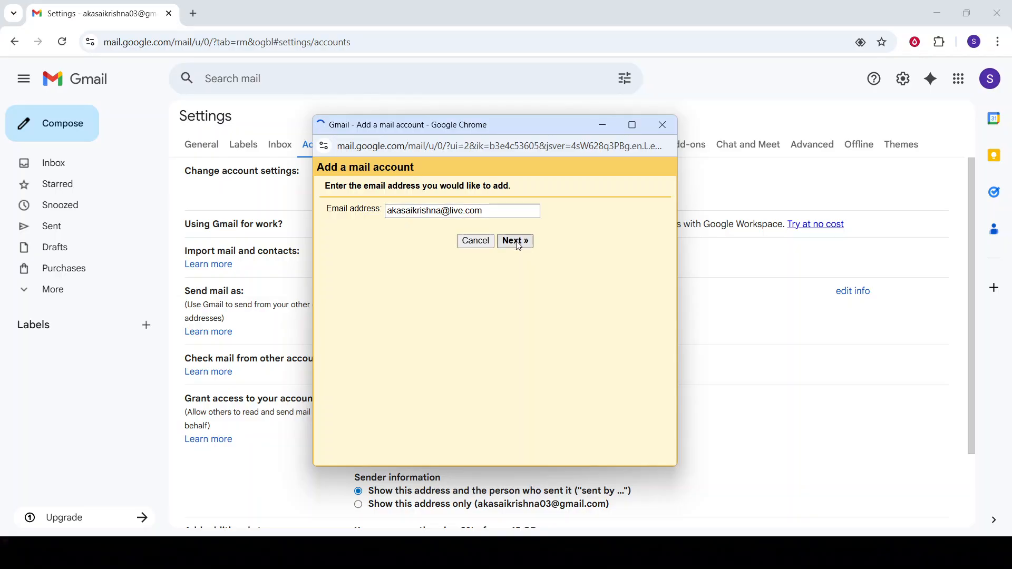
left_click(405, 239)
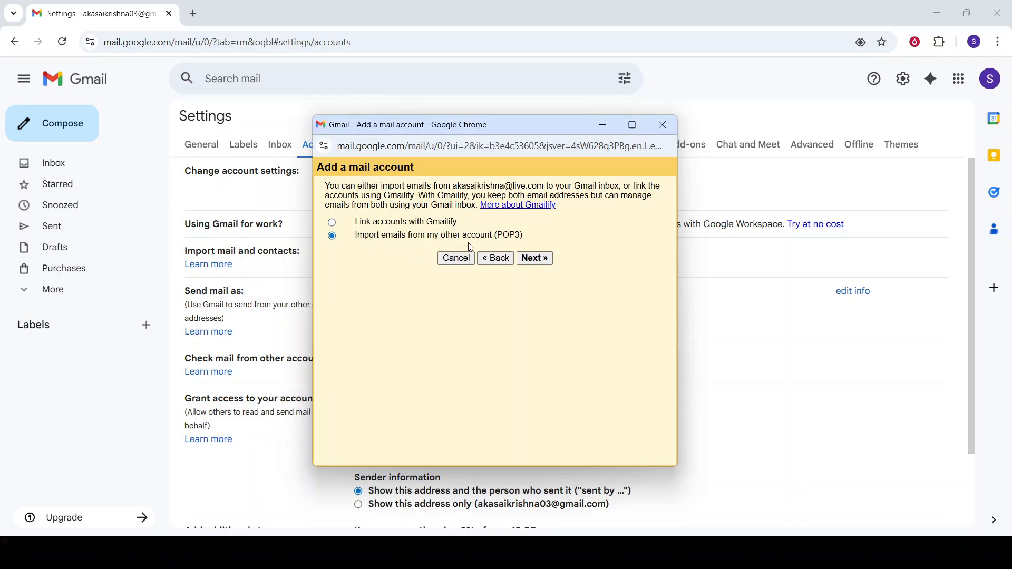
left_click(532, 258)
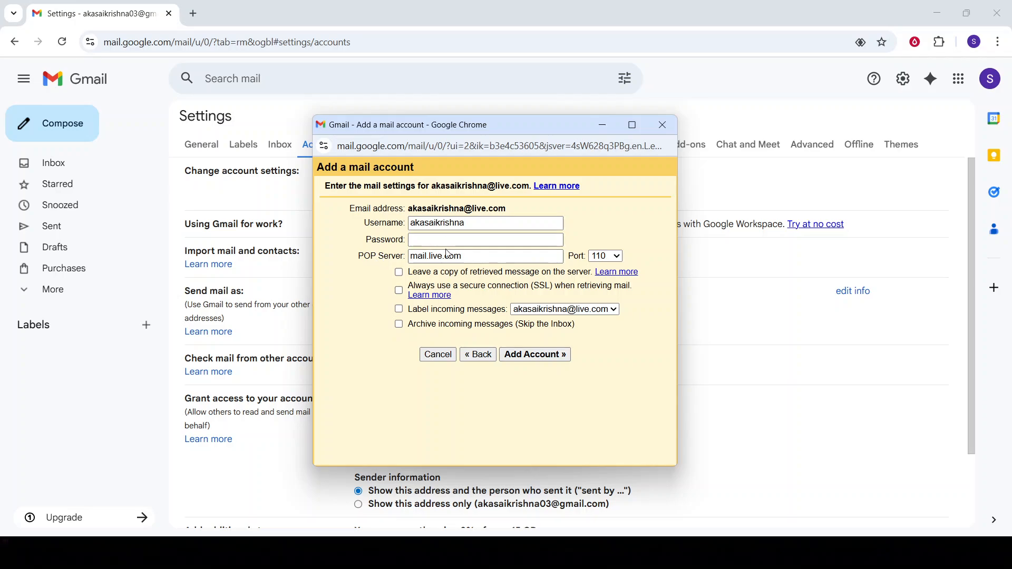
Examine the username, password, POP server and port fields in the mail settings of the account being added.
double_click(472, 224)
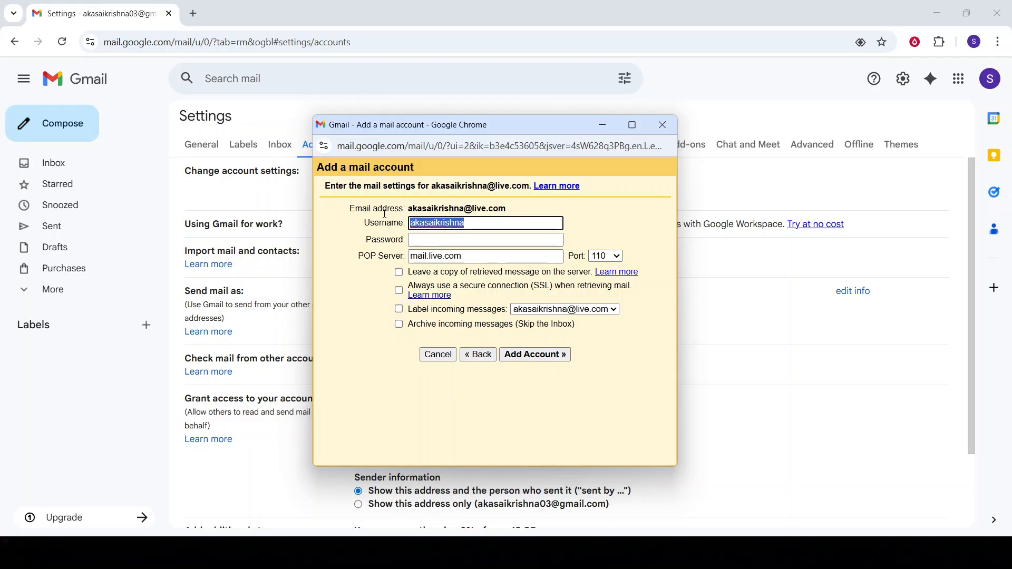
left_click(479, 258)
left_click_drag(479, 258, 386, 258)
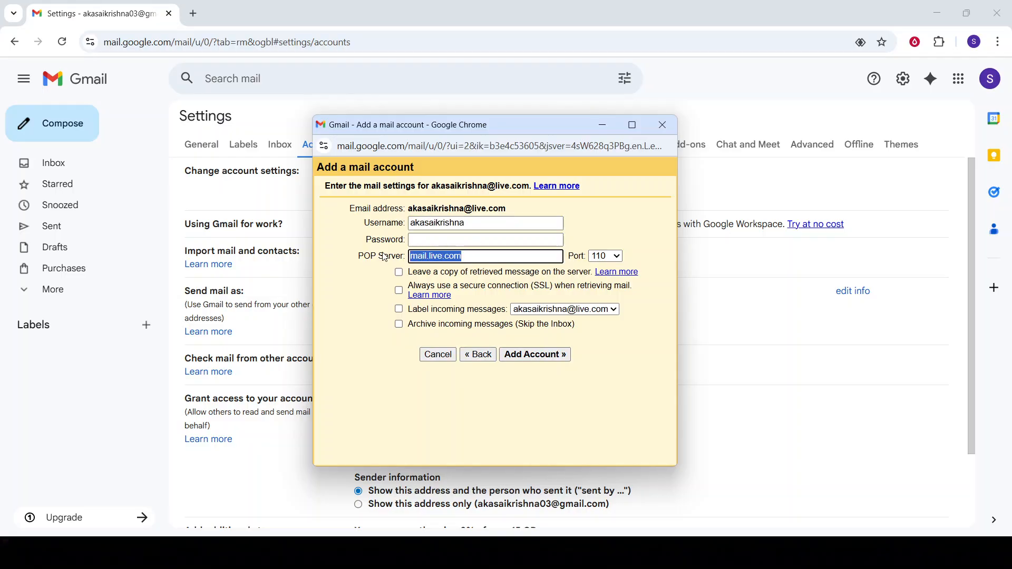
left_click(477, 240)
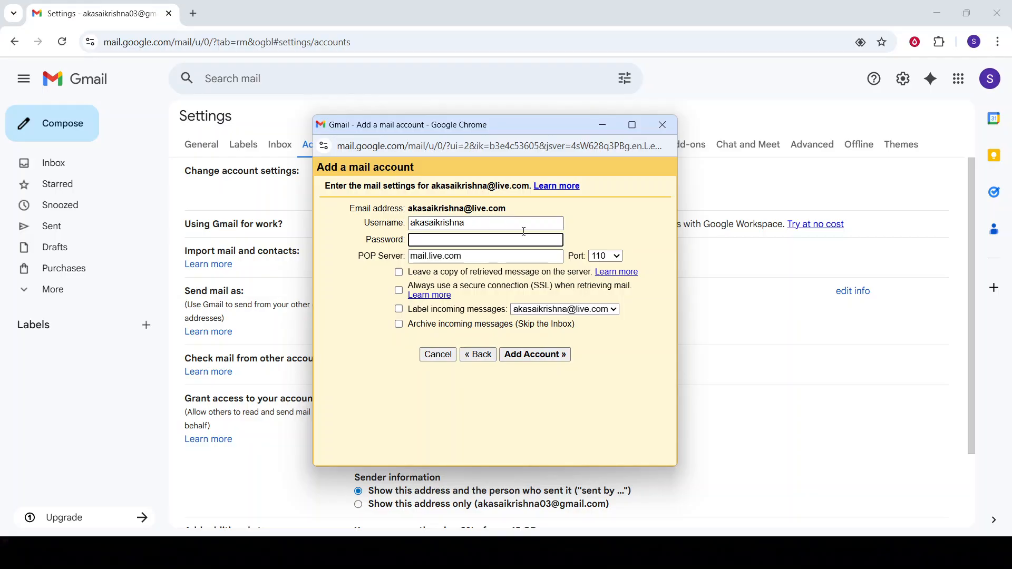
left_click(606, 257)
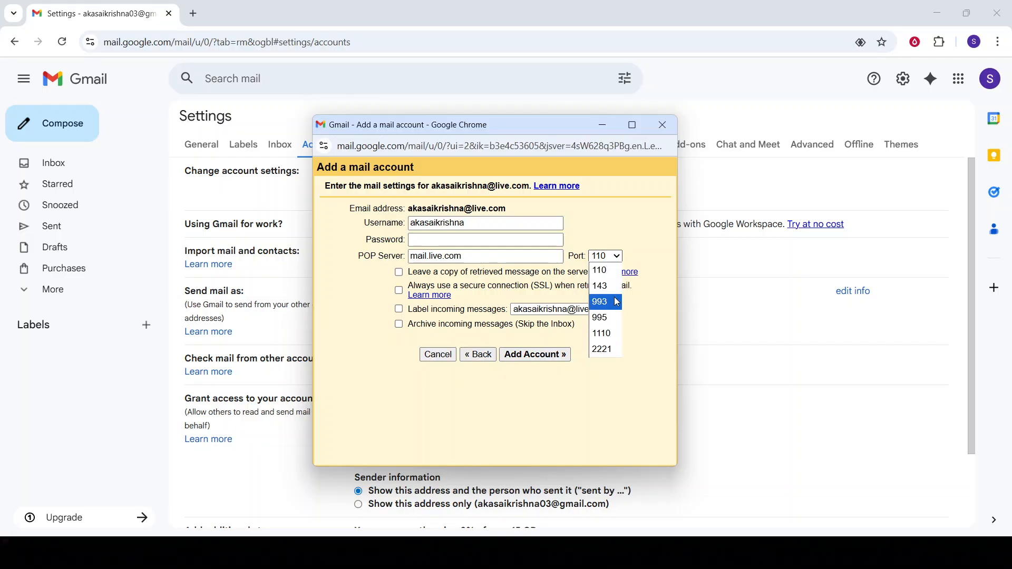
left_click(601, 271)
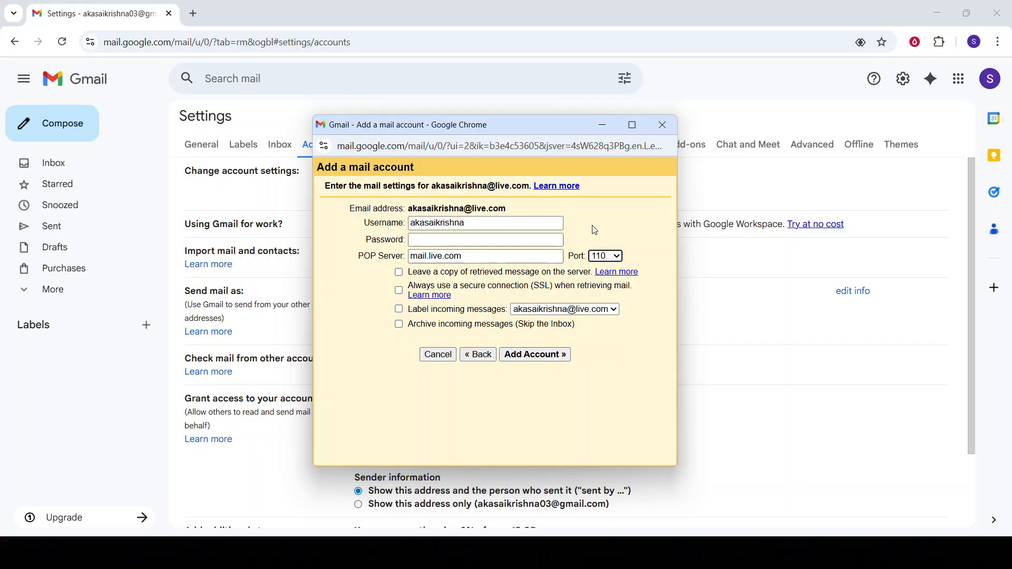
left_click(477, 240)
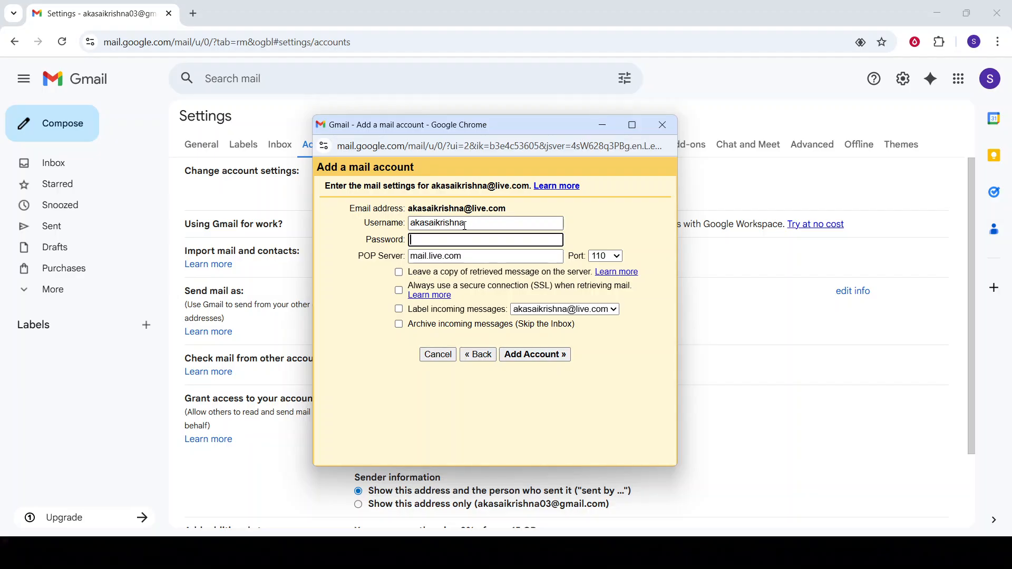
left_click(462, 223)
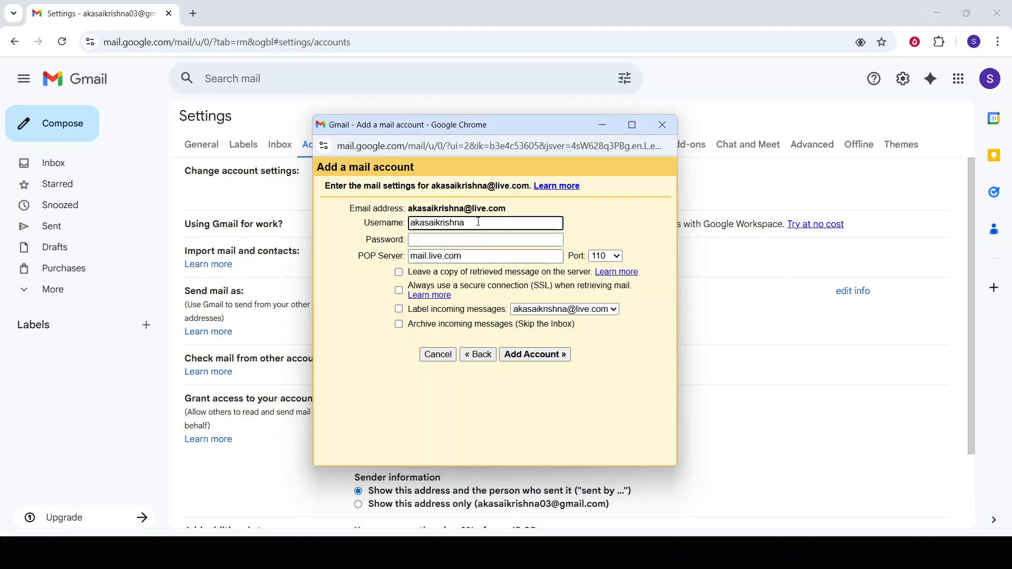
double_click(479, 222)
left_click(505, 240)
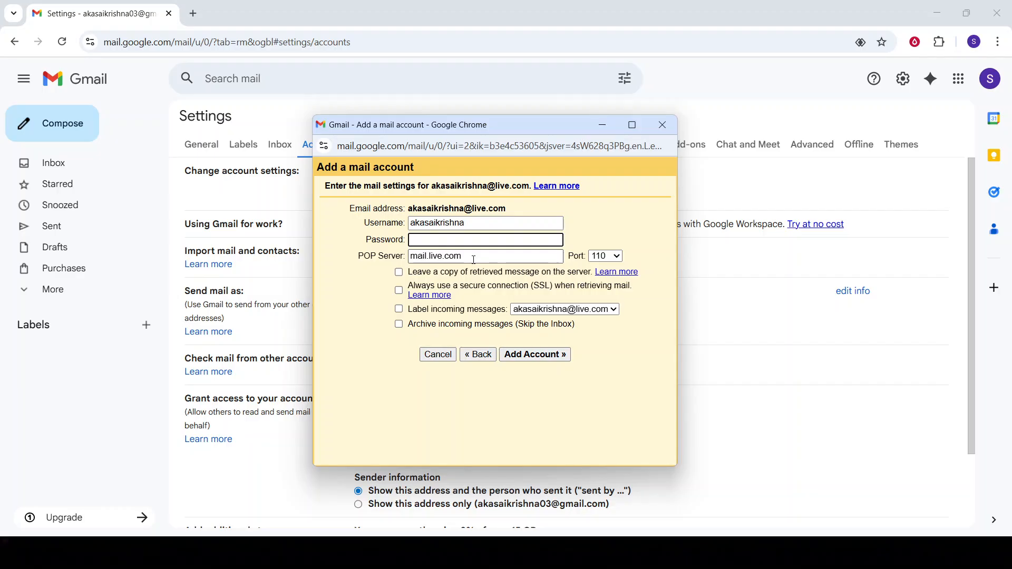
Enable leaving a copy of retrieved messages on the server and close the dialog without adding the account.
left_click(400, 273)
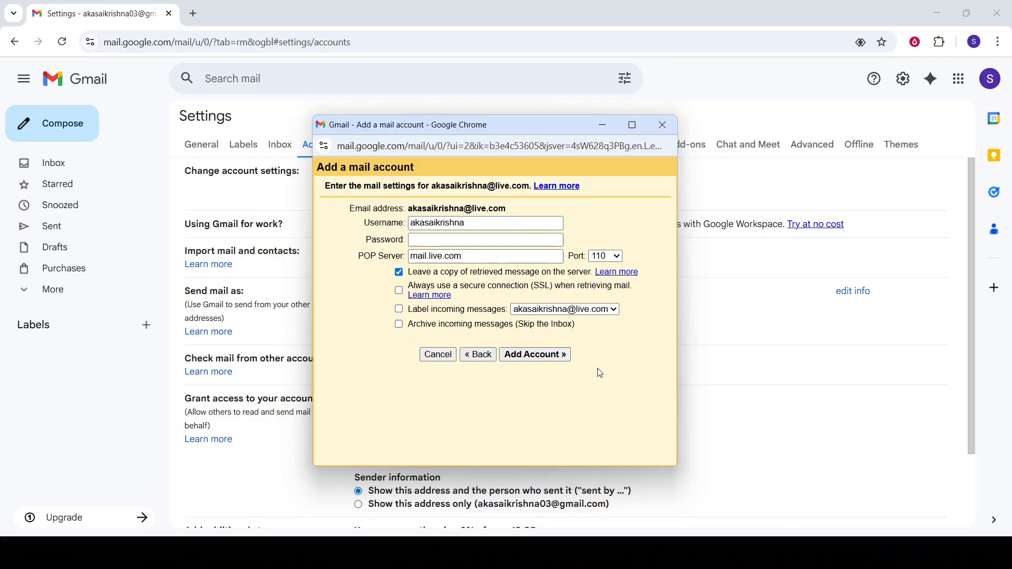
left_click_drag(584, 128, 648, 243)
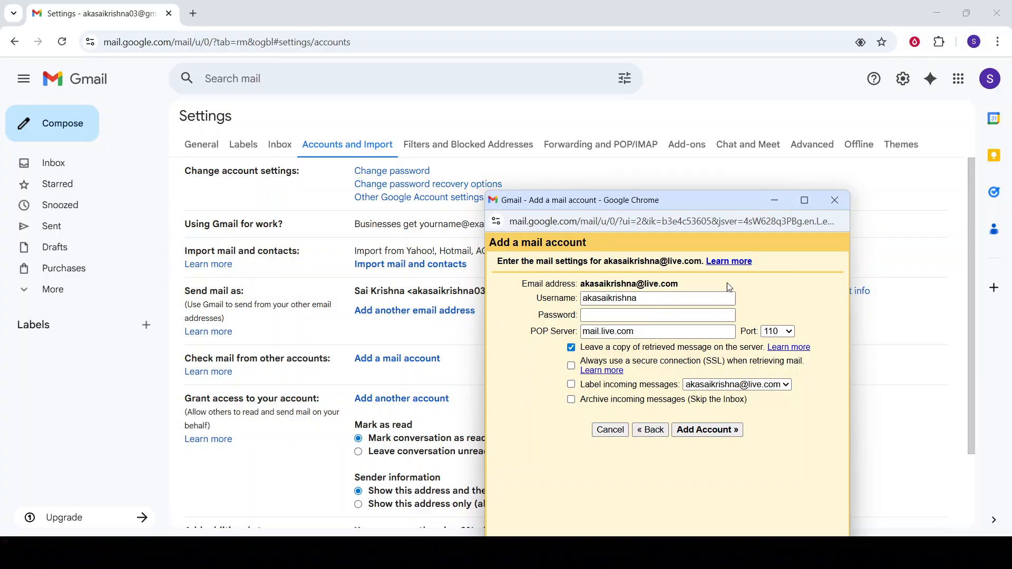
left_click(835, 201)
Start adding another email address under Send mail as and enter the external account's email address.
left_click(410, 312)
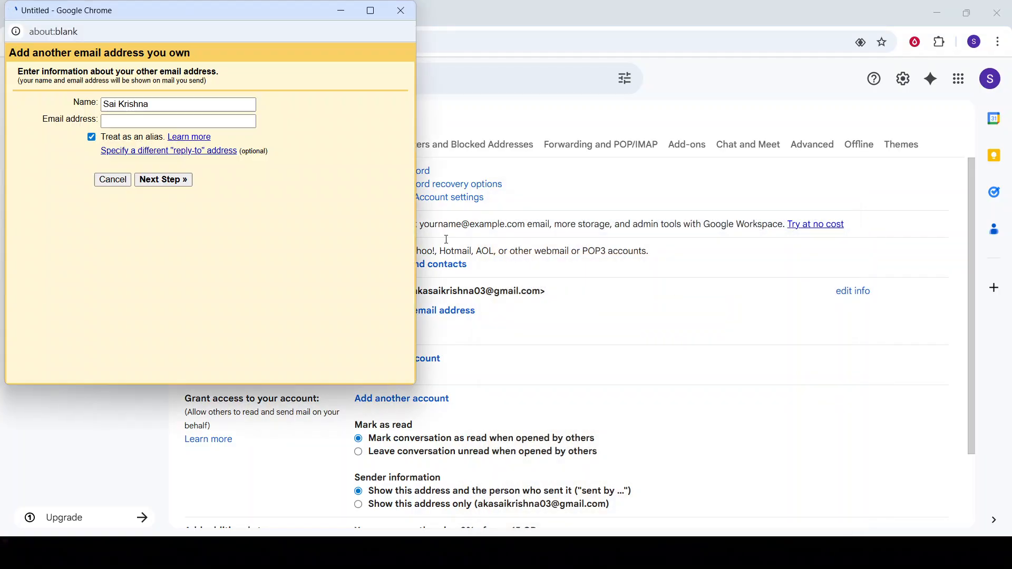
left_click(161, 122)
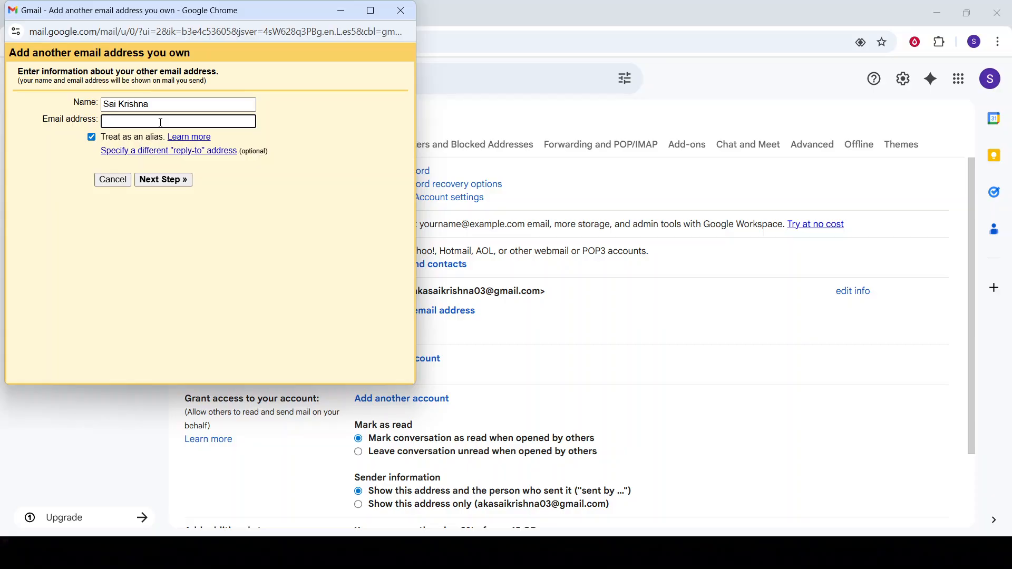
key("ctrl+v")
left_click_drag(232, 13, 679, 122)
Toggle the Treat as an alias option and continue to the SMTP server settings.
left_click(538, 249)
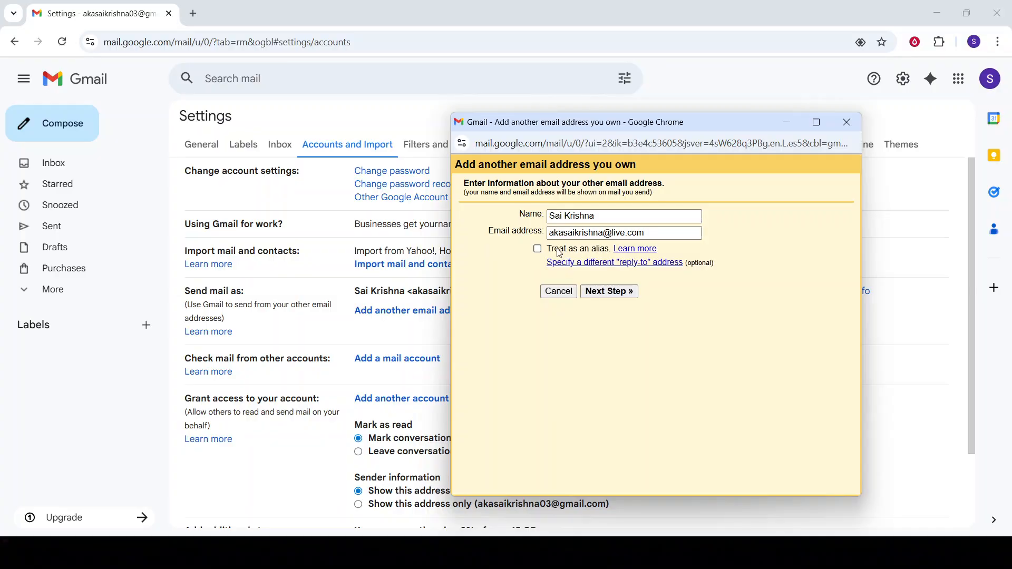
left_click(537, 249)
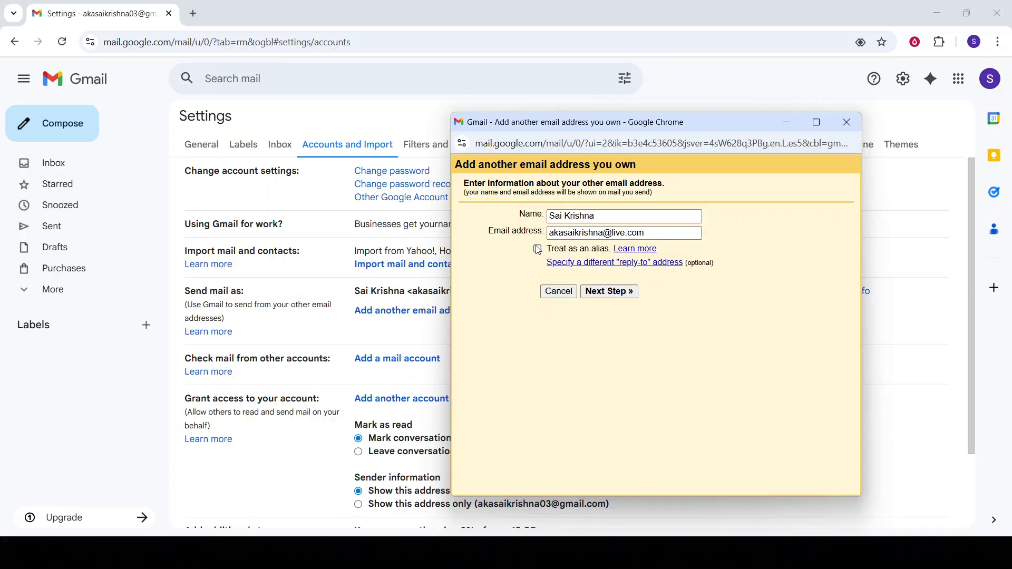
left_click(608, 293)
Examine the SMTP server, username and password fields for sending mail from the additional address.
left_click(585, 261)
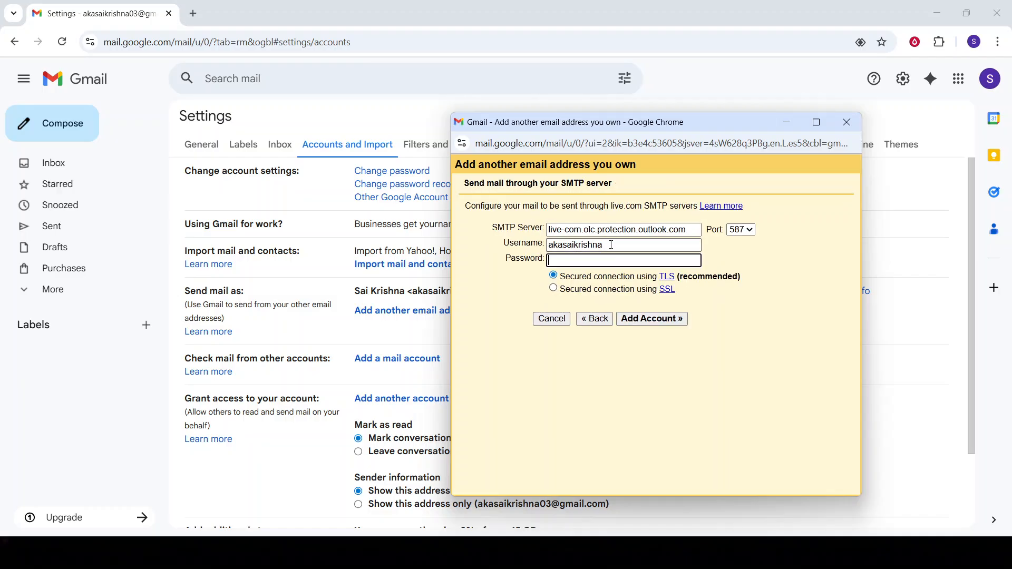
left_click(603, 259)
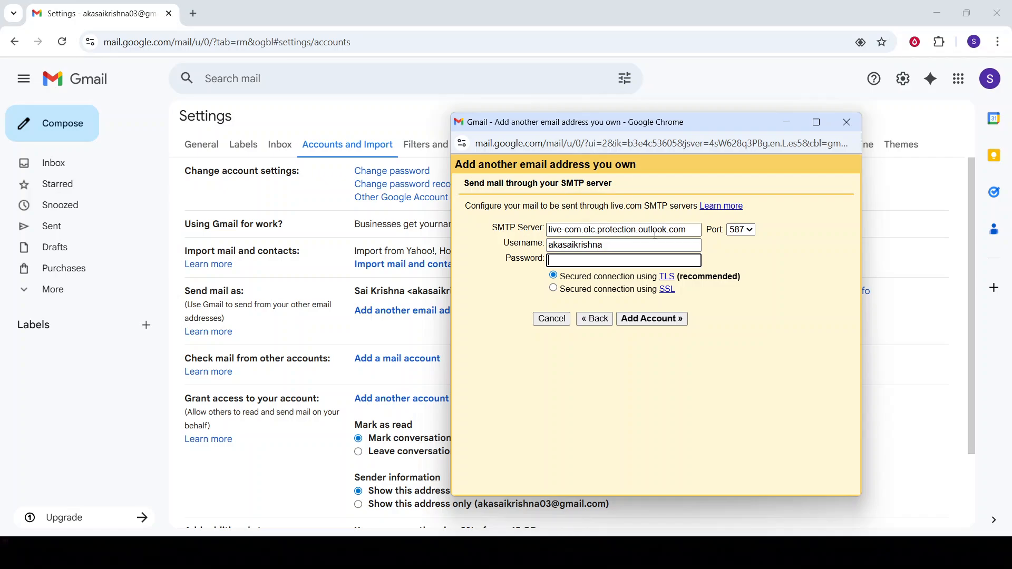
left_click(626, 248)
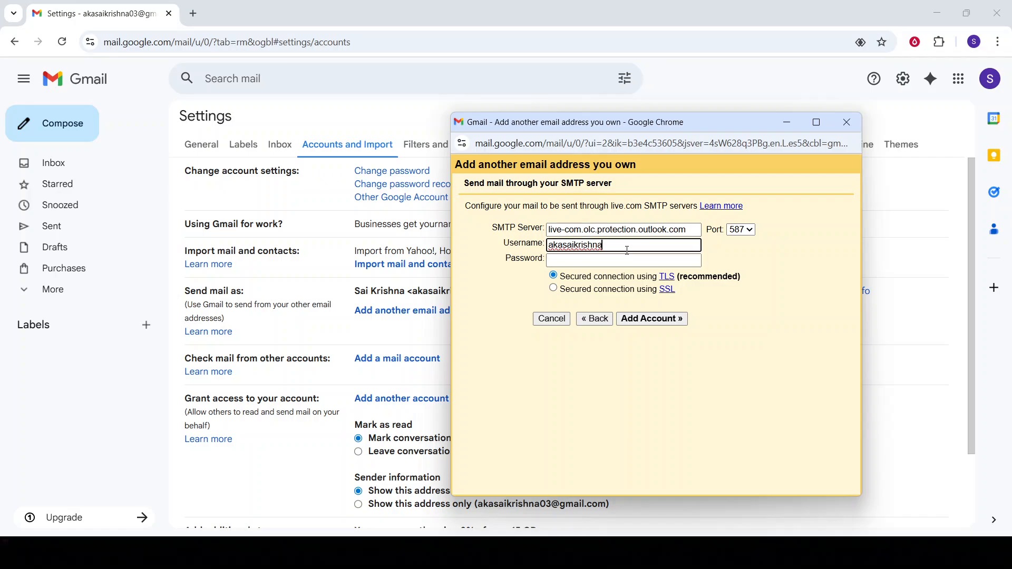
left_click(610, 261)
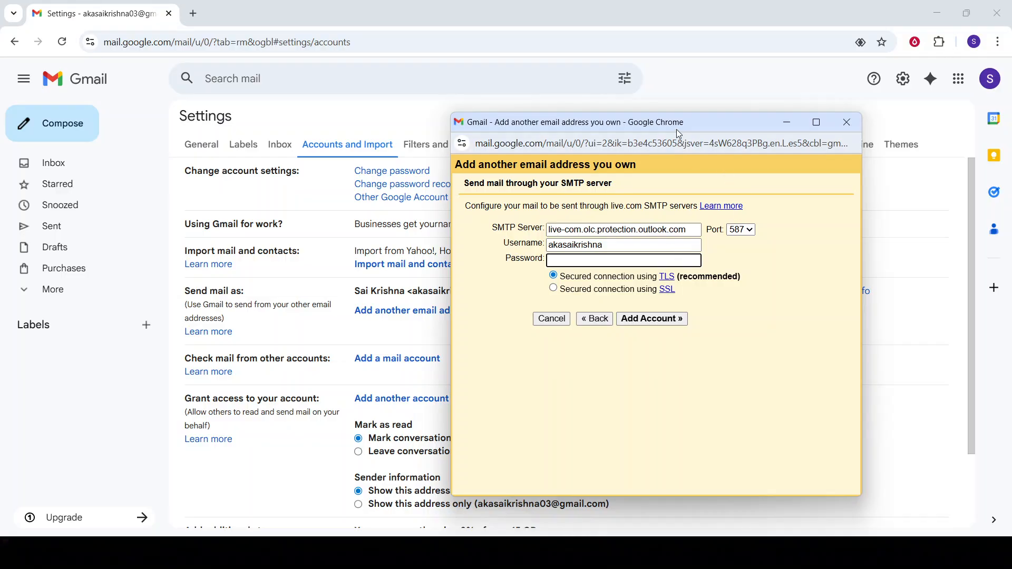
left_click_drag(676, 129, 572, 125)
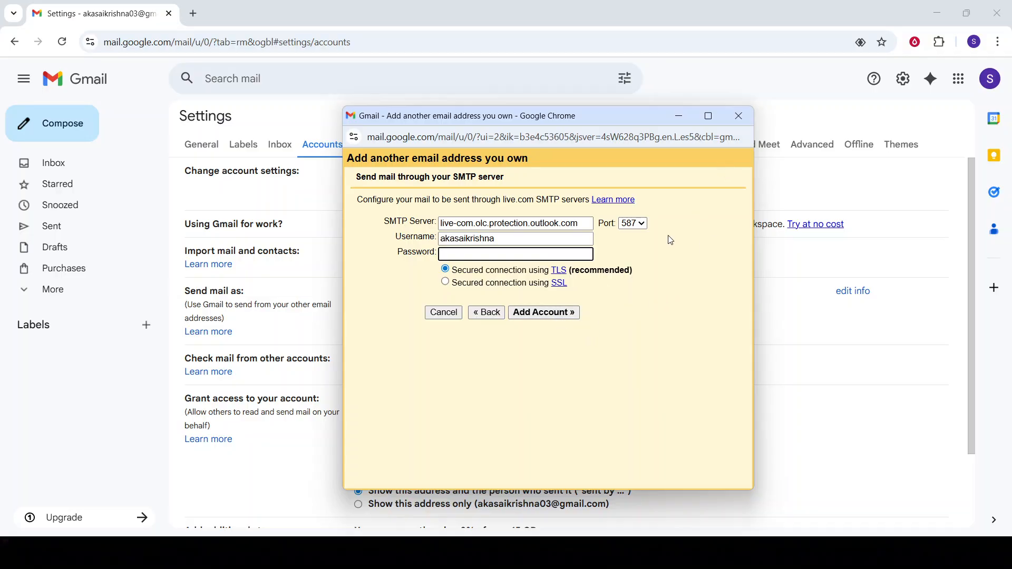
left_click_drag(619, 122, 635, 117)
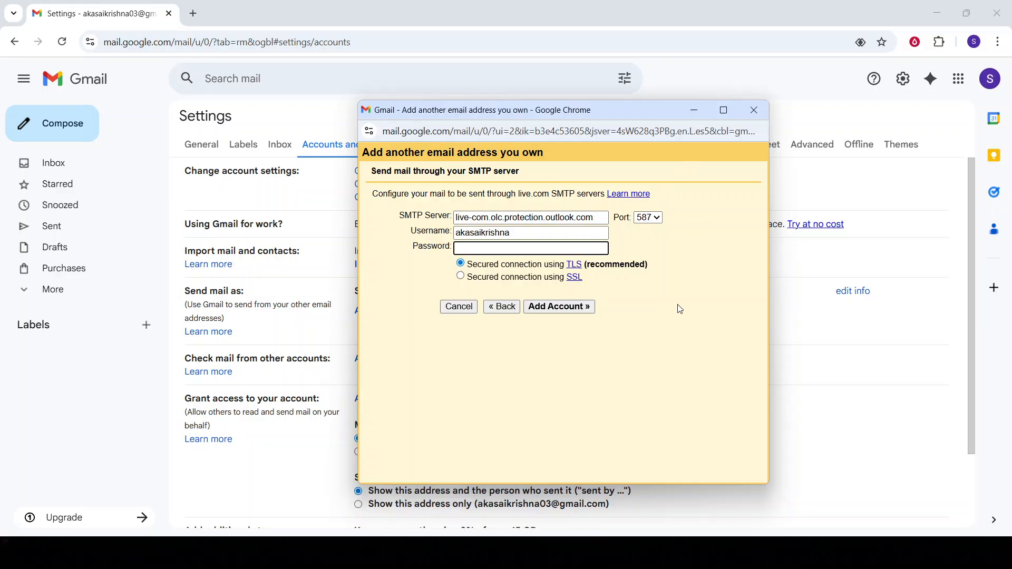
left_click(702, 264)
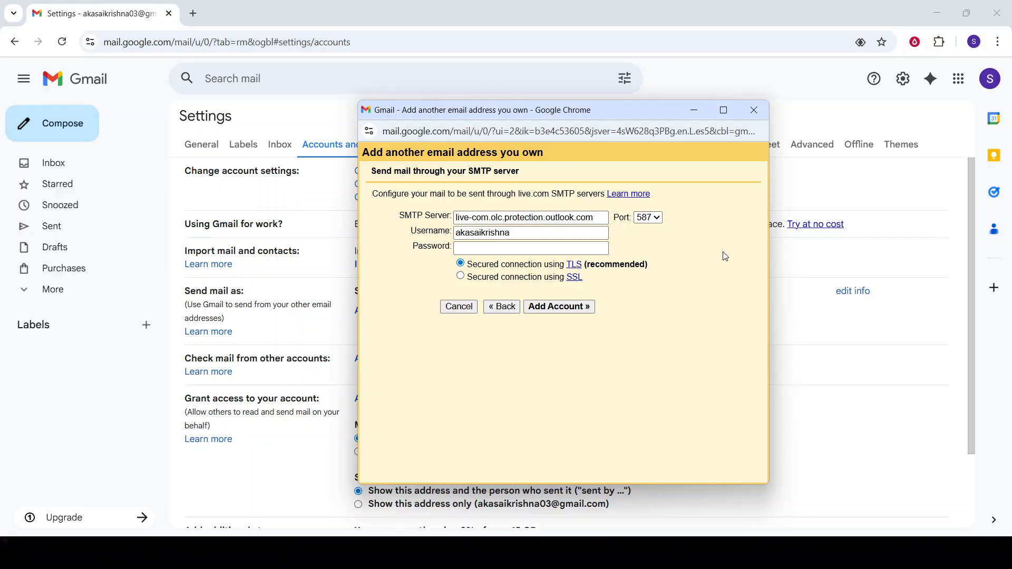